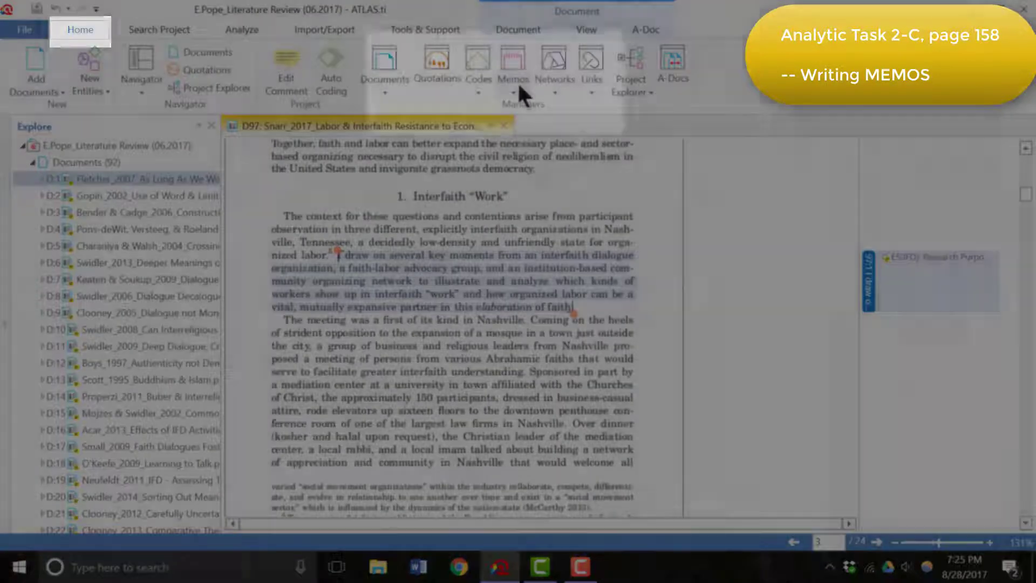
Step: Open the Memo Manager from the Home ribbon's Memos options and widen its window
{"action": "left_click", "coordinate": [517, 82]}
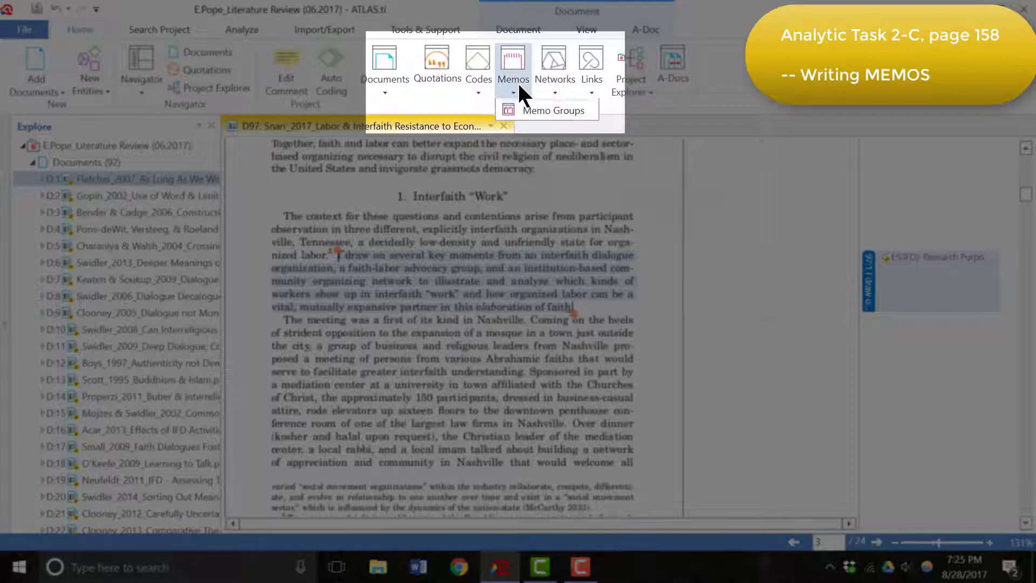
{"action": "left_click", "coordinate": [539, 105]}
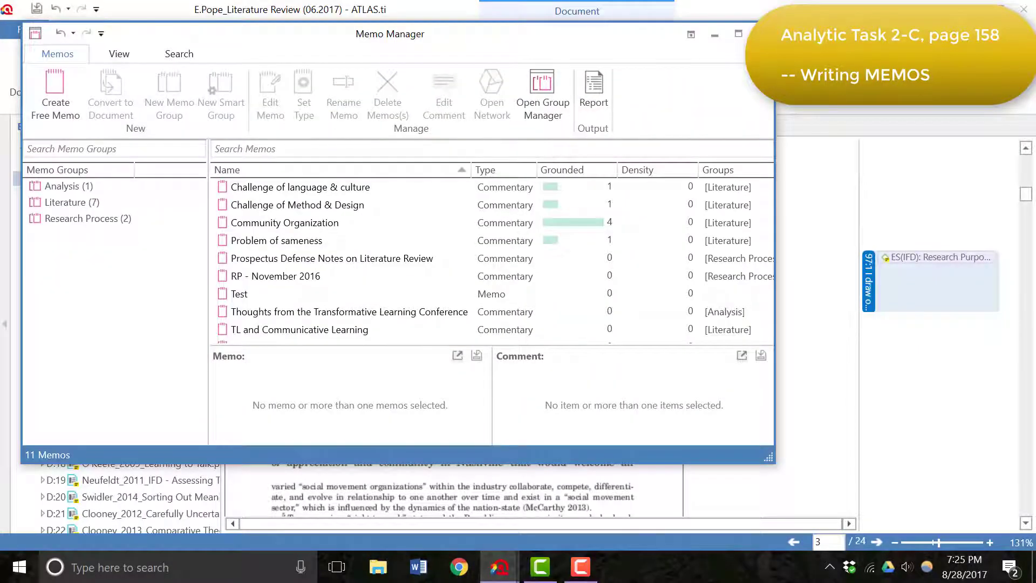
{"action": "left_click_drag", "start_coordinate": [770, 457], "coordinate": [823, 486]}
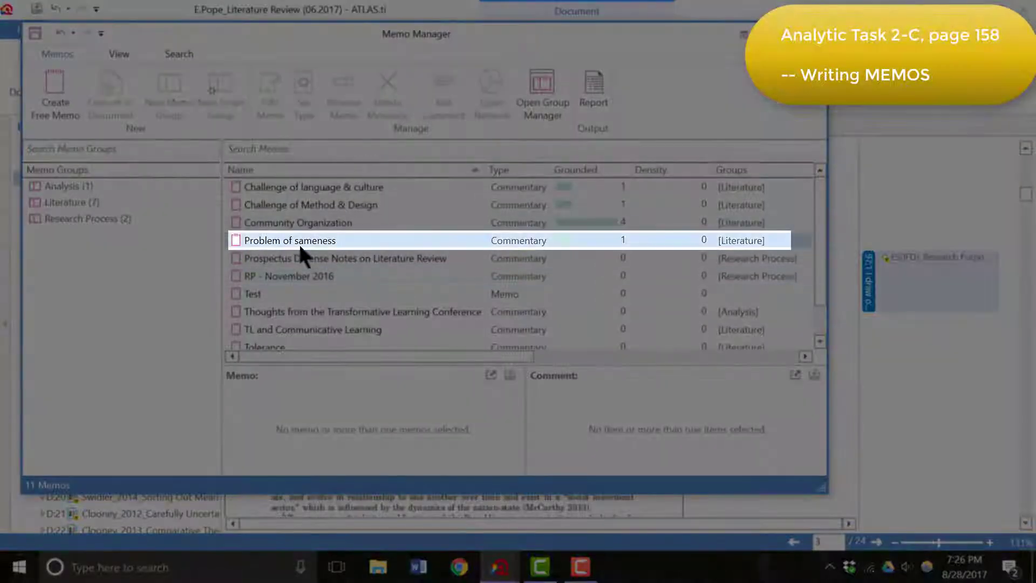
Step: Open the 'Problem of sameness' memo in its editor
{"action": "double_click", "coordinate": [305, 241]}
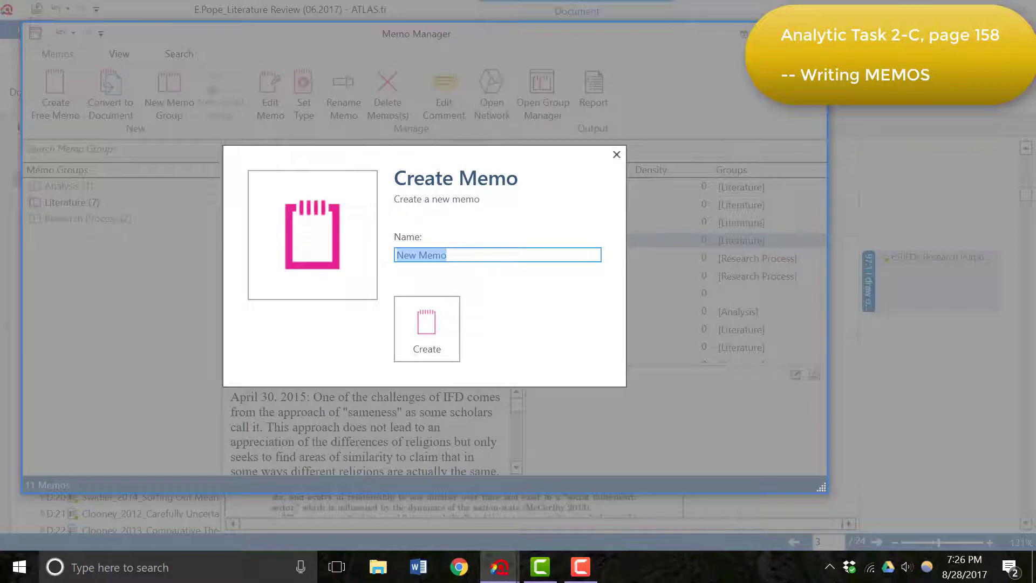
Step: Create the blank memo with the default name New Memo
{"action": "left_click", "coordinate": [427, 328]}
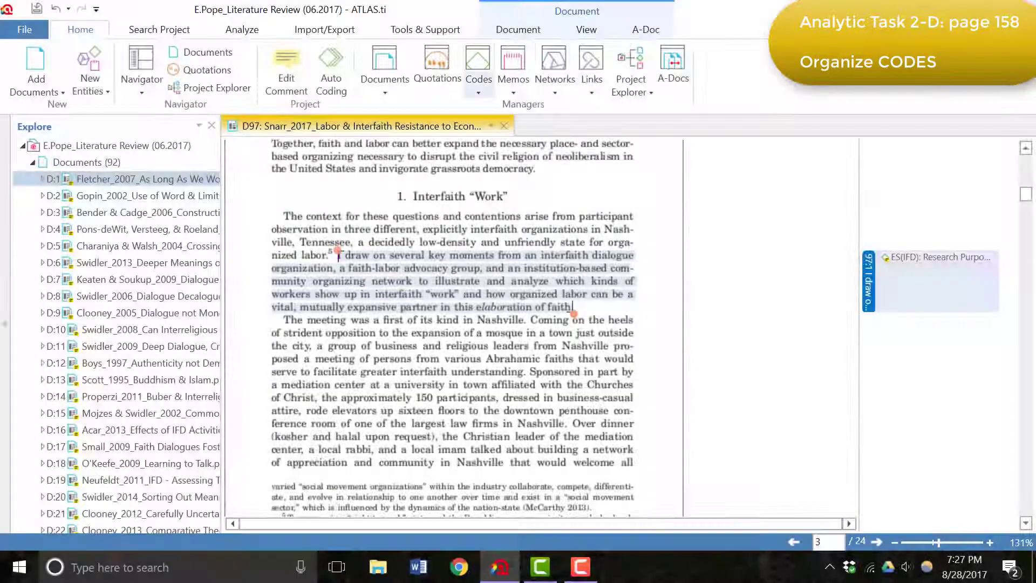
Step: In the Code Manager, rename 'CHAL: Clear Goals & Ground Rules' to 'Clear Goals & Ground Rules'
{"action": "left_click", "coordinate": [478, 62]}
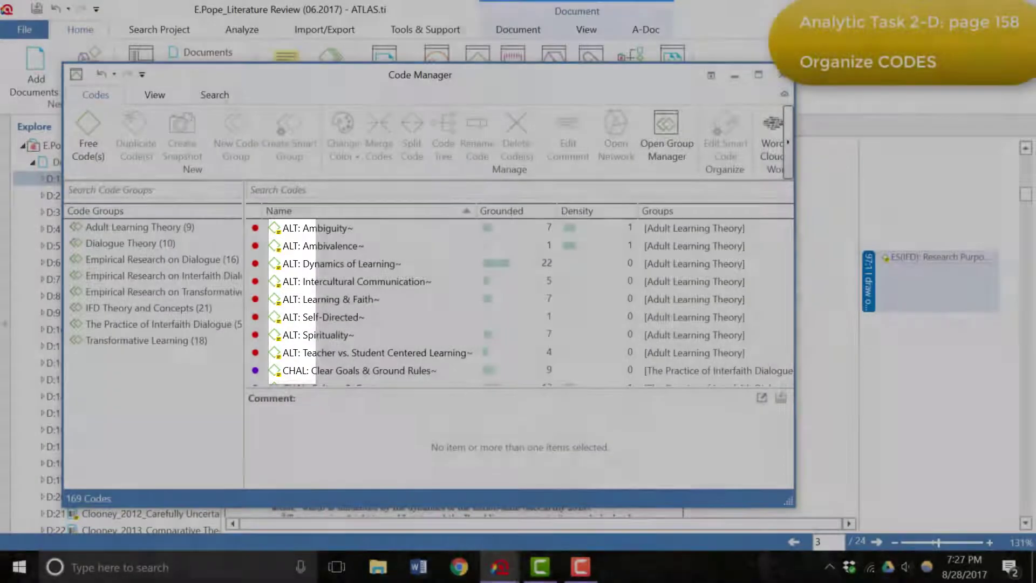
{"action": "left_click", "coordinate": [356, 370]}
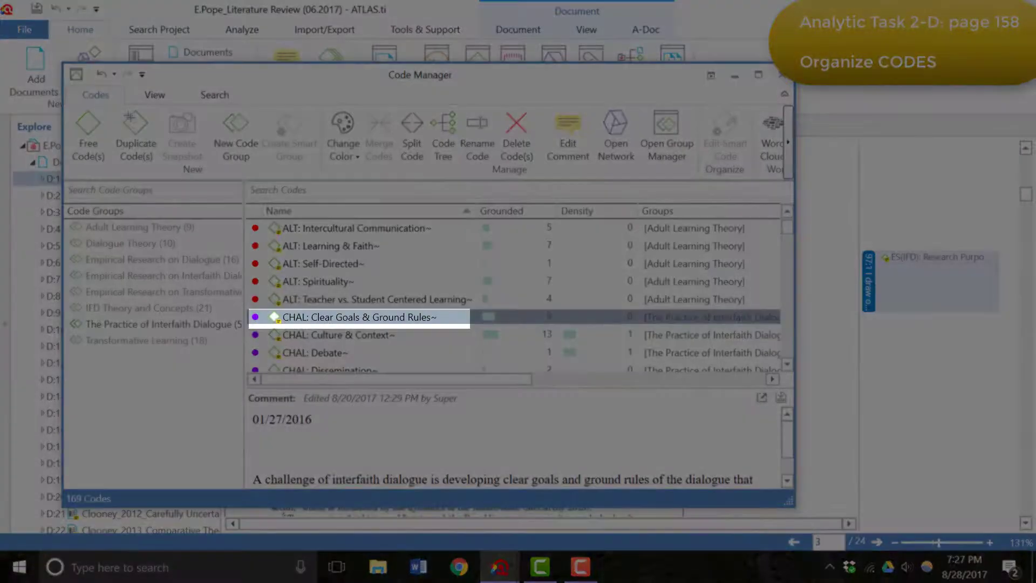
{"action": "right_click", "coordinate": [416, 319]}
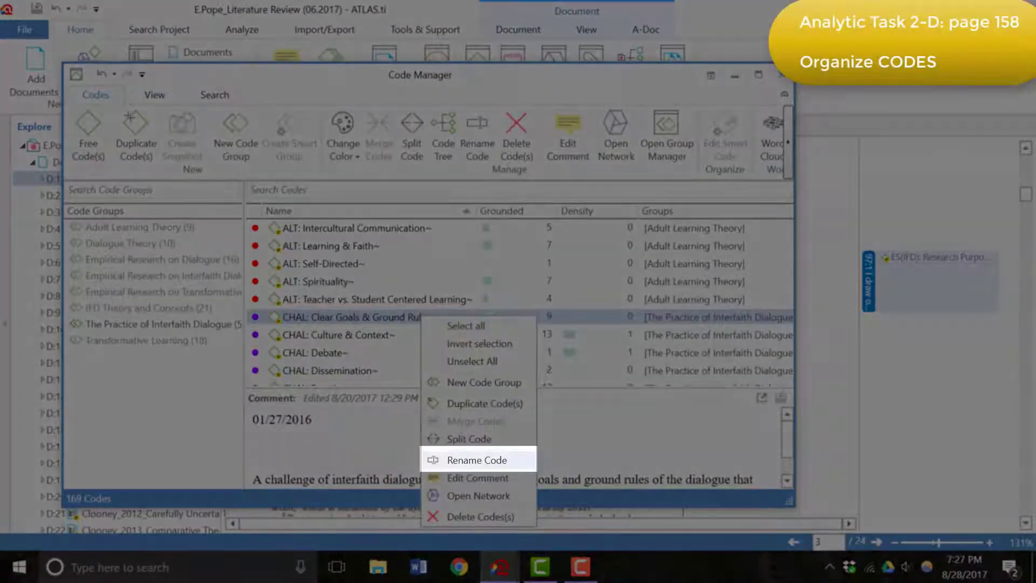
{"action": "left_click", "coordinate": [458, 459]}
{"action": "left_click", "coordinate": [398, 281]}
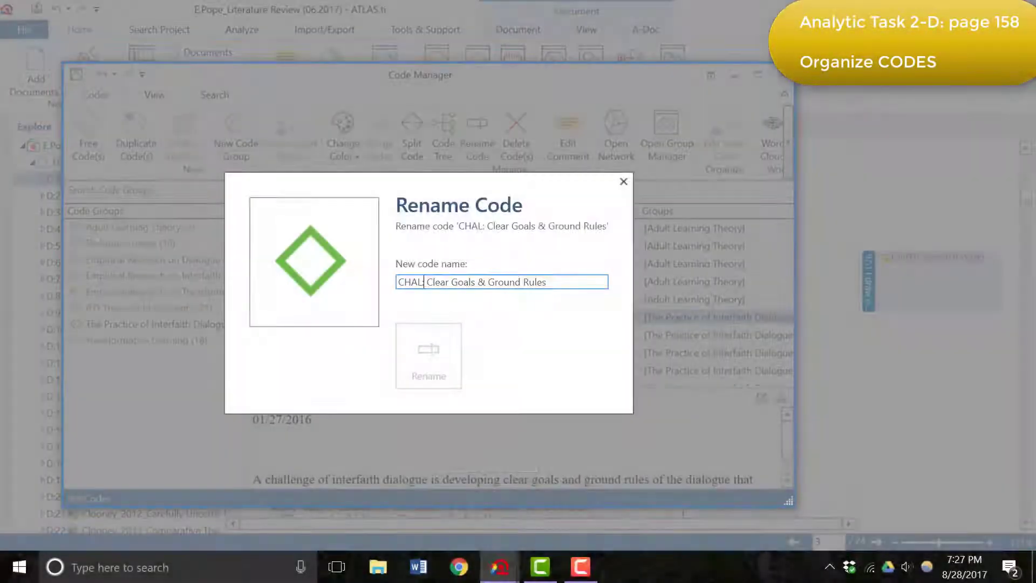
{"action": "key", "text": "Delete"}
{"action": "key", "text": "Delete"}
{"action": "key", "text": "Delete"}
{"action": "key", "text": "Delete"}
{"action": "key", "text": "Delete"}
{"action": "key", "text": "Delete"}
{"action": "left_click", "coordinate": [429, 354]}
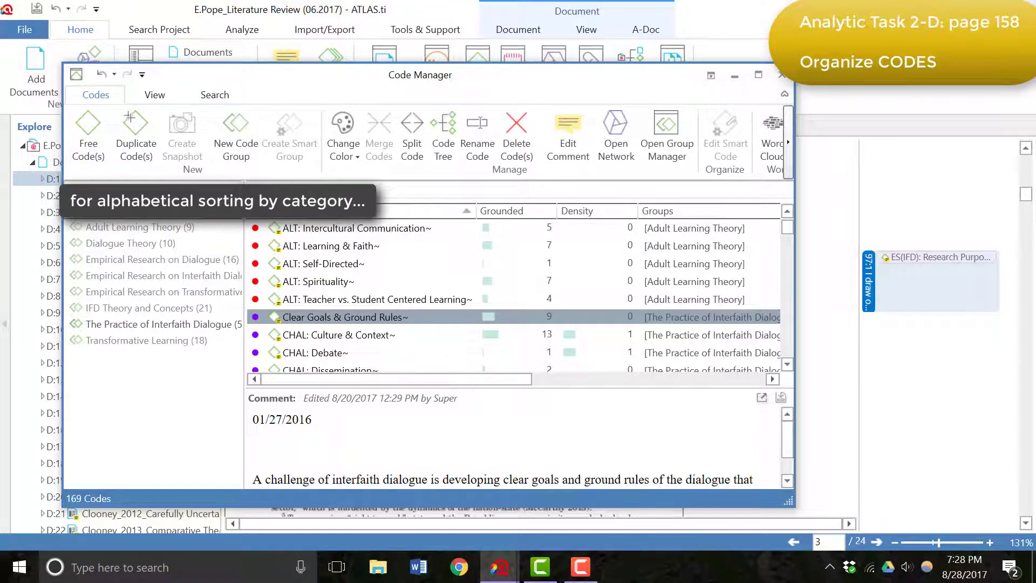
Step: Rename the code back to 'CHAL: Clear Goals & Ground Rules' by restoring its prefix
{"action": "right_click", "coordinate": [439, 318]}
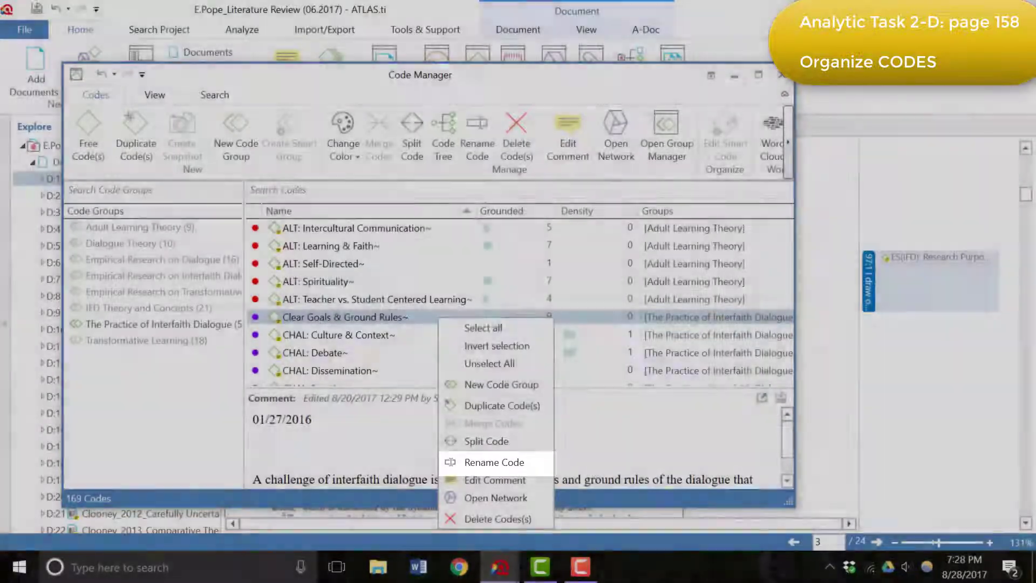
{"action": "left_click", "coordinate": [494, 462]}
{"action": "left_click", "coordinate": [413, 282]}
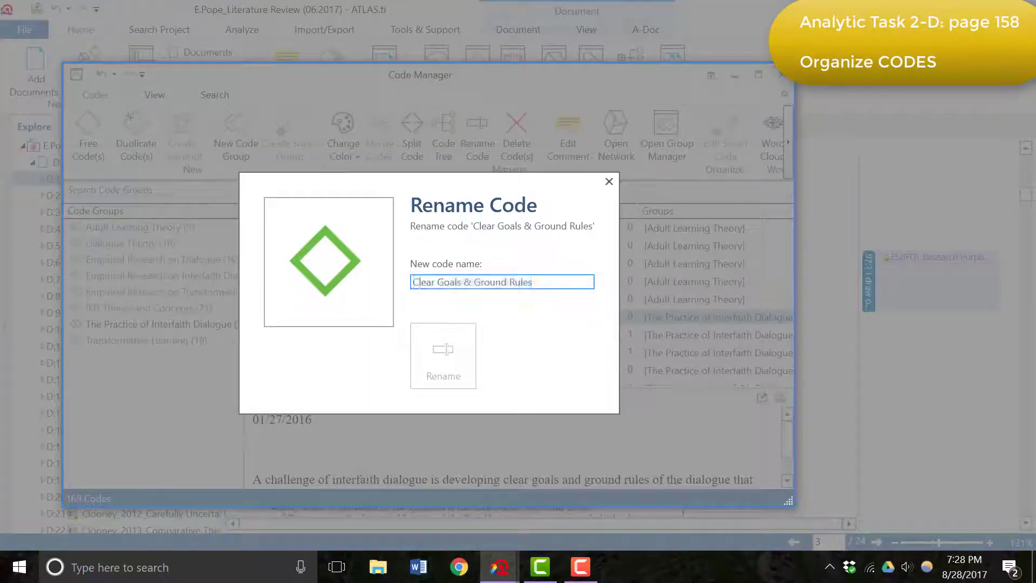
{"action": "type", "text": "CHAL:"}
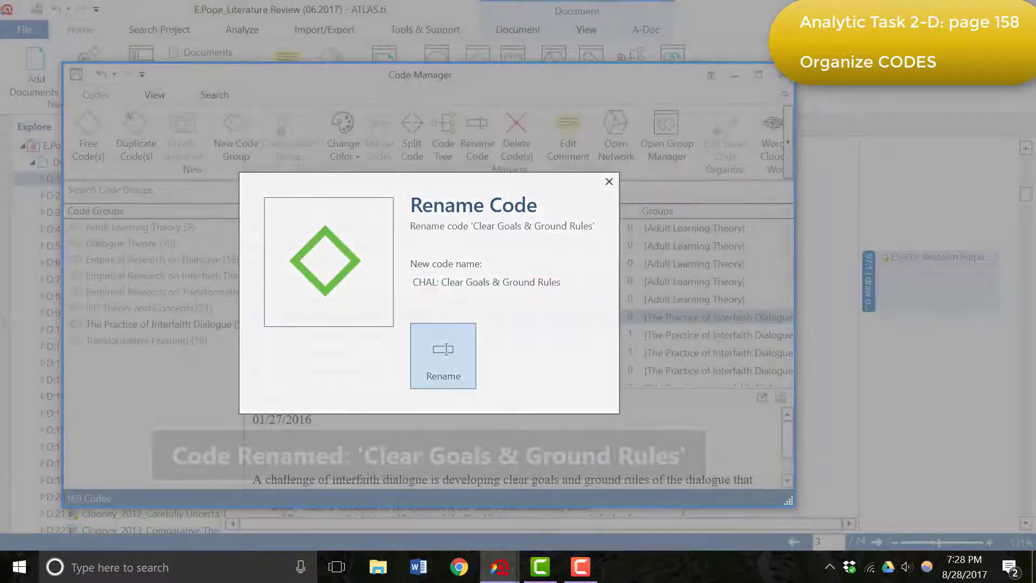
{"action": "left_click", "coordinate": [443, 351]}
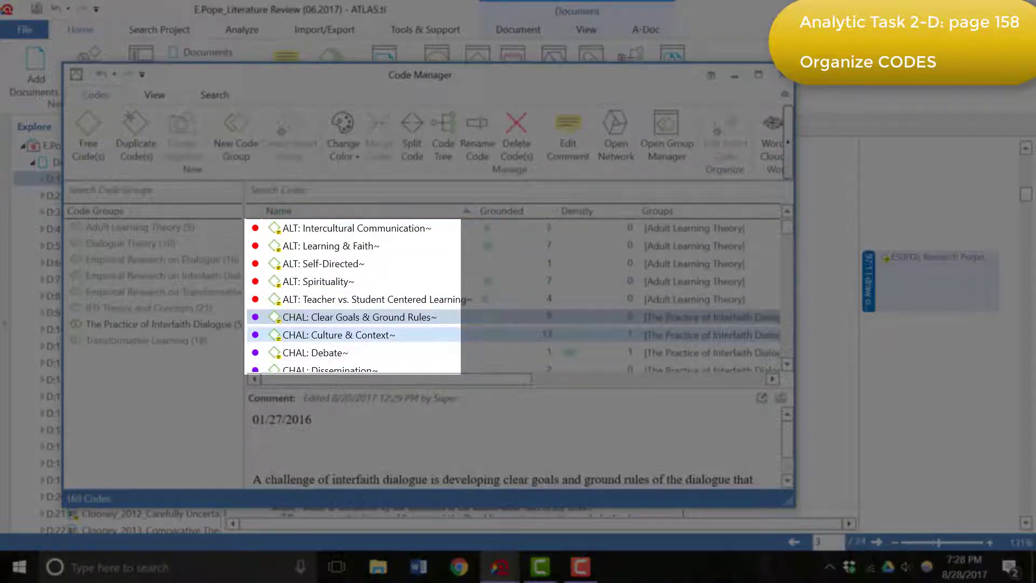
{"action": "scroll", "coordinate": [356, 335], "scroll_direction": "down", "scroll_amount": 2}
{"action": "scroll", "coordinate": [356, 334], "scroll_direction": "down", "scroll_amount": 4}
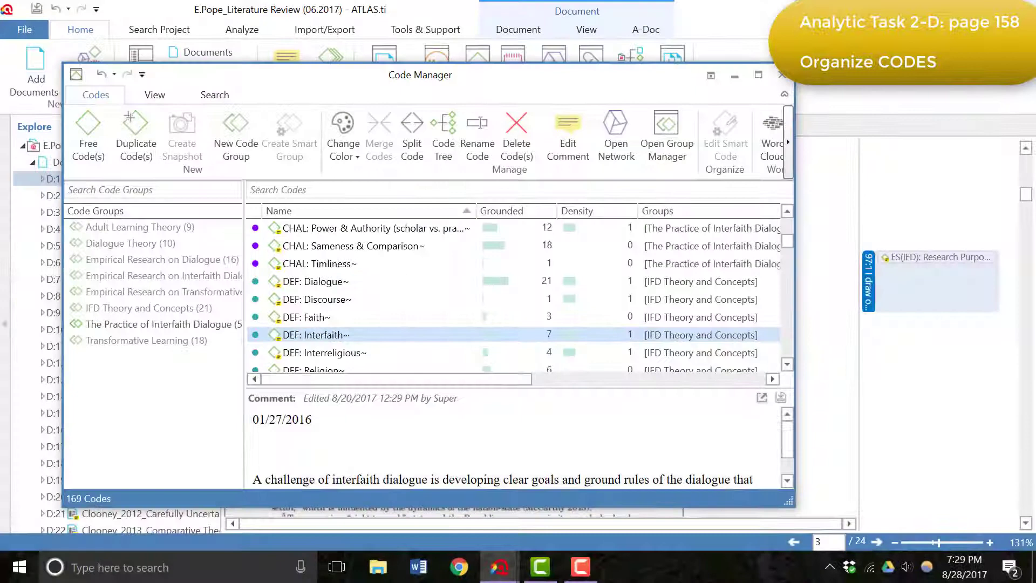
{"action": "scroll", "coordinate": [356, 334], "scroll_direction": "down", "scroll_amount": 6}
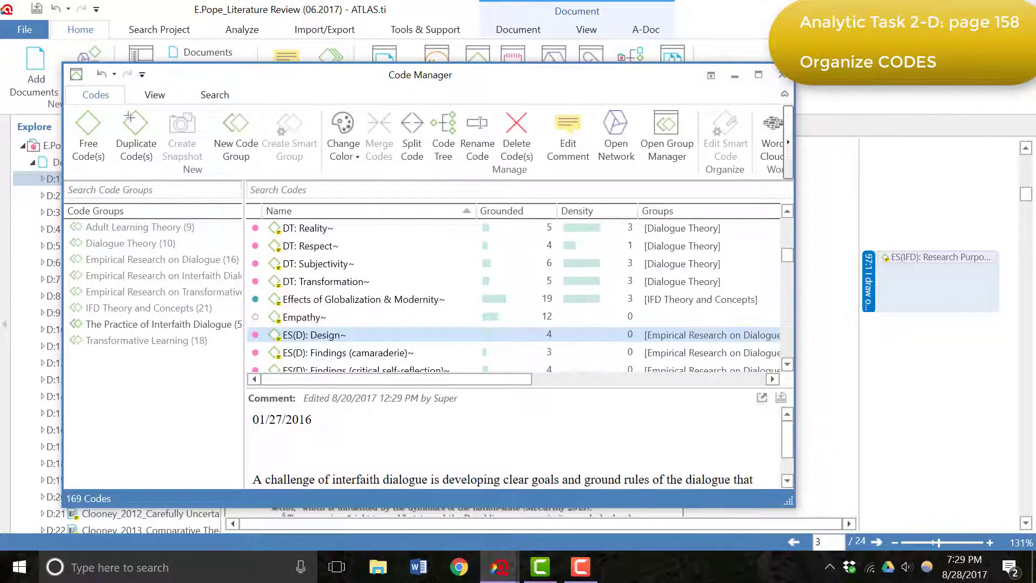
{"action": "scroll", "coordinate": [356, 335], "scroll_direction": "down", "scroll_amount": 2}
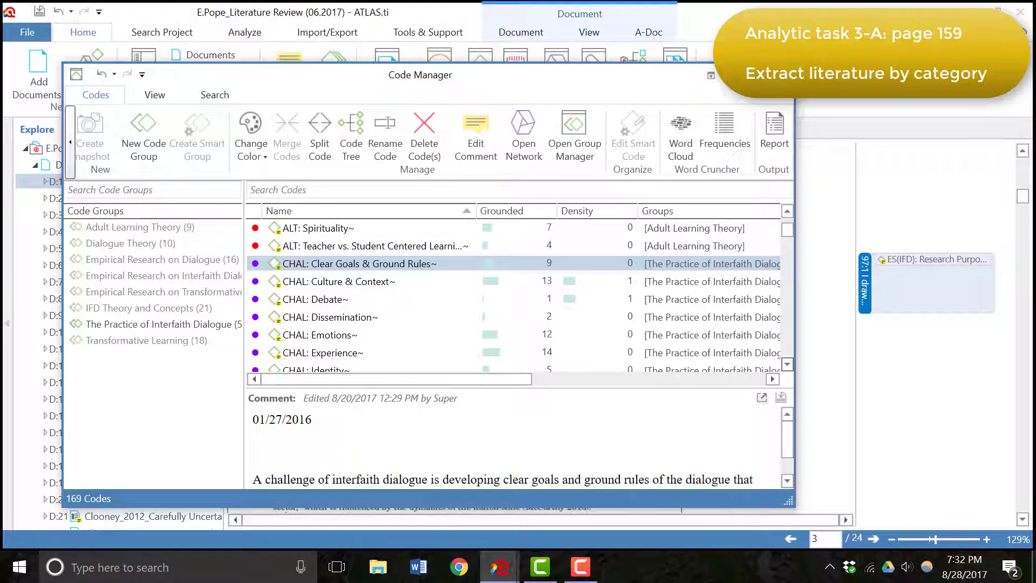
Step: Select the full run of 16 CHAL codes in the Code Manager list
{"action": "scroll", "coordinate": [512, 297], "scroll_direction": "down", "scroll_amount": 2}
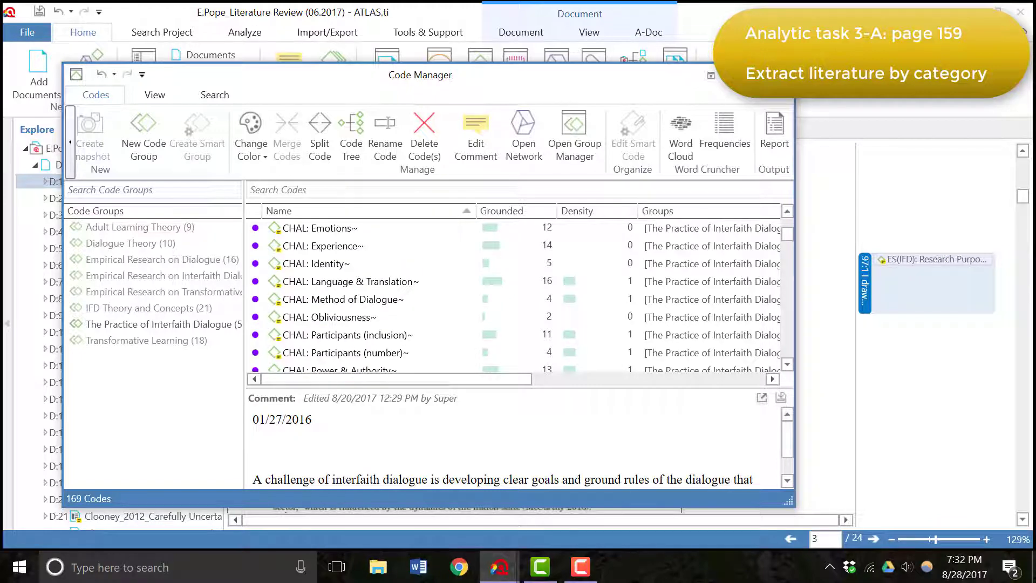
{"action": "scroll", "coordinate": [513, 297], "scroll_direction": "up", "scroll_amount": 2}
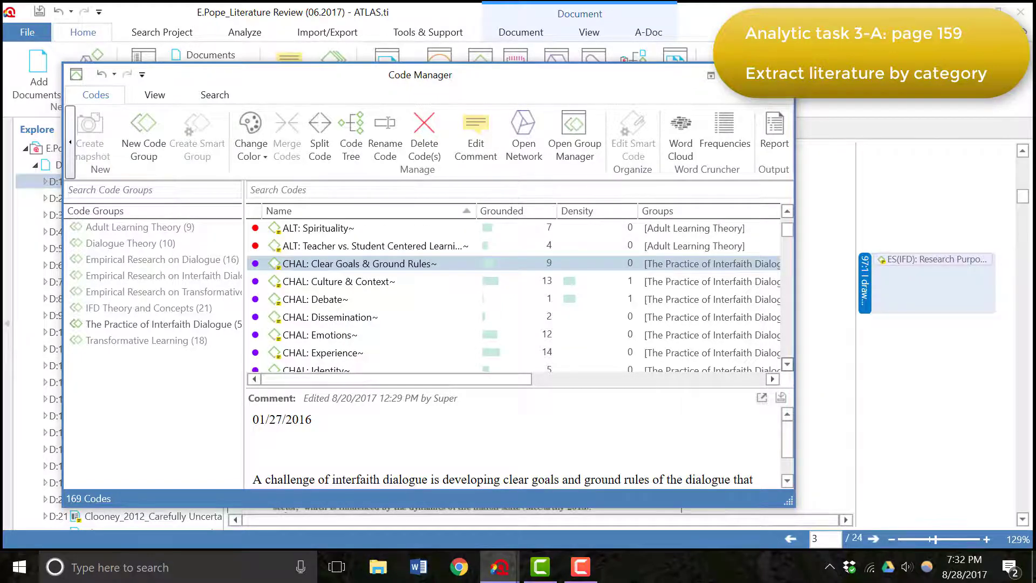
{"action": "scroll", "coordinate": [518, 297], "scroll_direction": "down", "scroll_amount": 2}
{"action": "scroll", "coordinate": [513, 292], "scroll_direction": "down", "scroll_amount": 3}
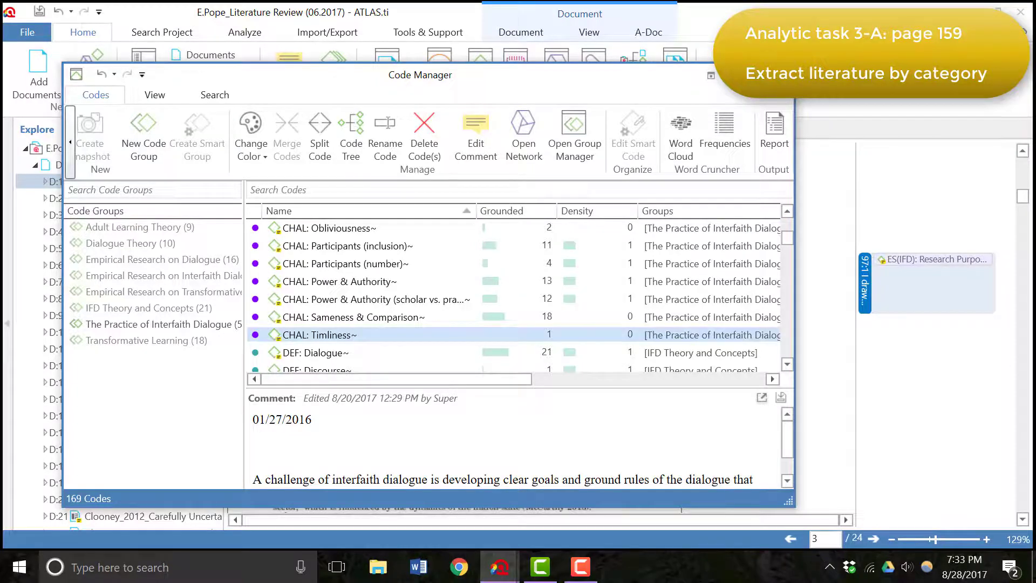
{"action": "key", "text": "shift+Up"}
{"action": "key", "text": "shift+Up"}
{"action": "key", "text": "shift+Up"}
{"action": "key", "text": "shift+Up"}
{"action": "key", "text": "shift+Up"}
{"action": "key", "text": "shift+Up"}
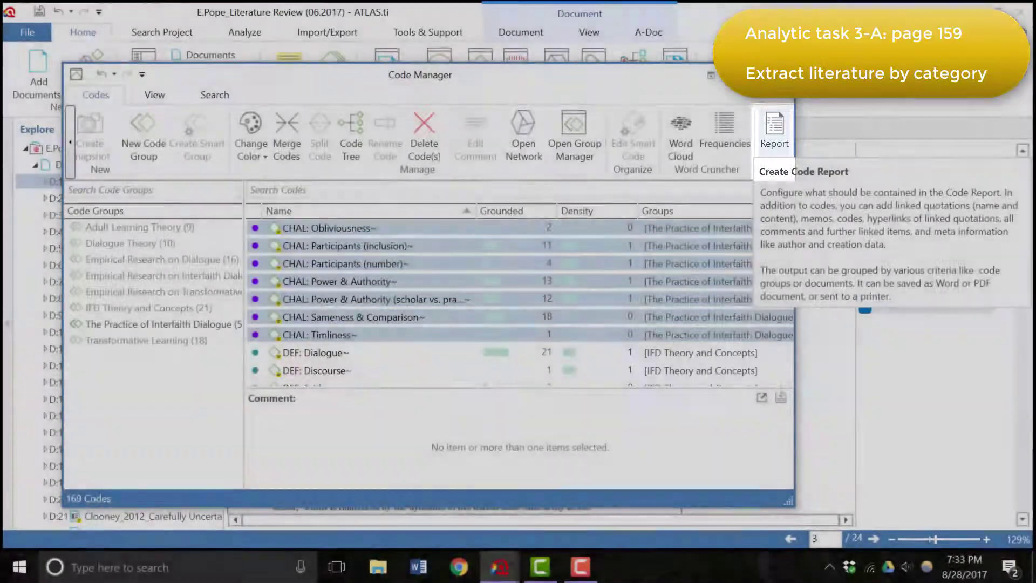
Step: Generate a Codes Report on the selected codes including dates, users, comments and quotation content
{"action": "left_click", "coordinate": [774, 127]}
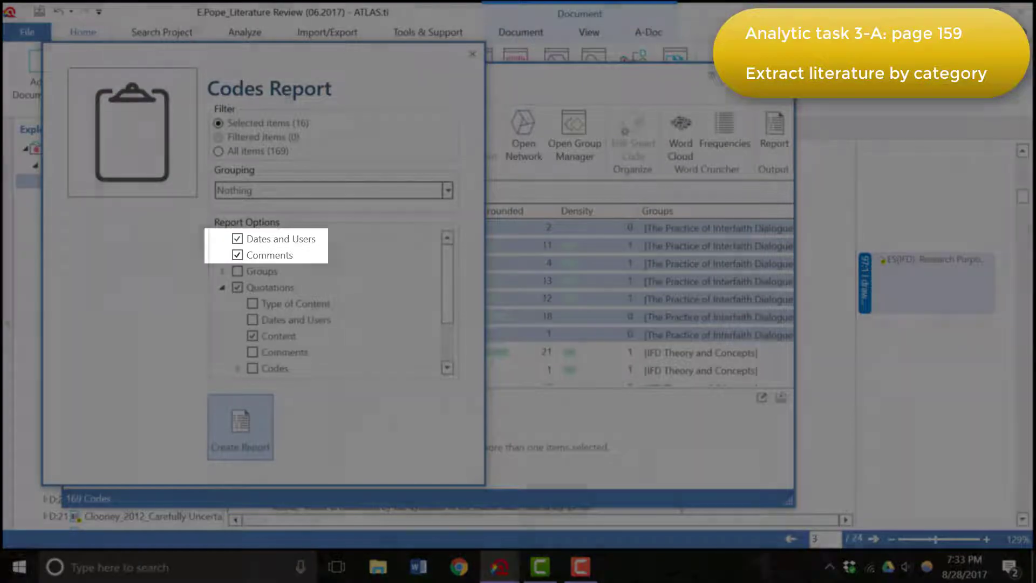
{"action": "scroll", "coordinate": [329, 303], "scroll_direction": "down", "scroll_amount": 2}
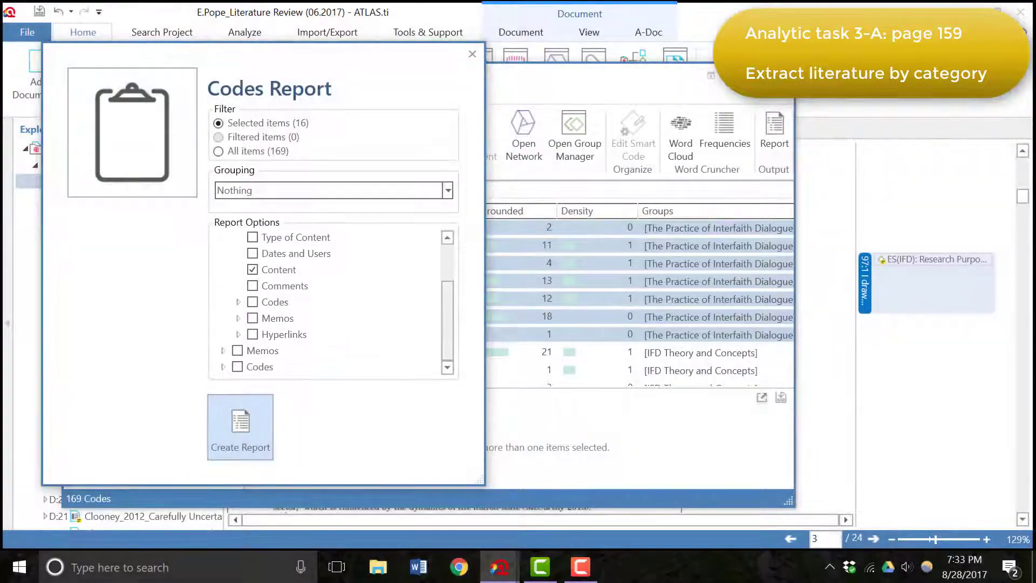
{"action": "scroll", "coordinate": [329, 302], "scroll_direction": "up", "scroll_amount": 1}
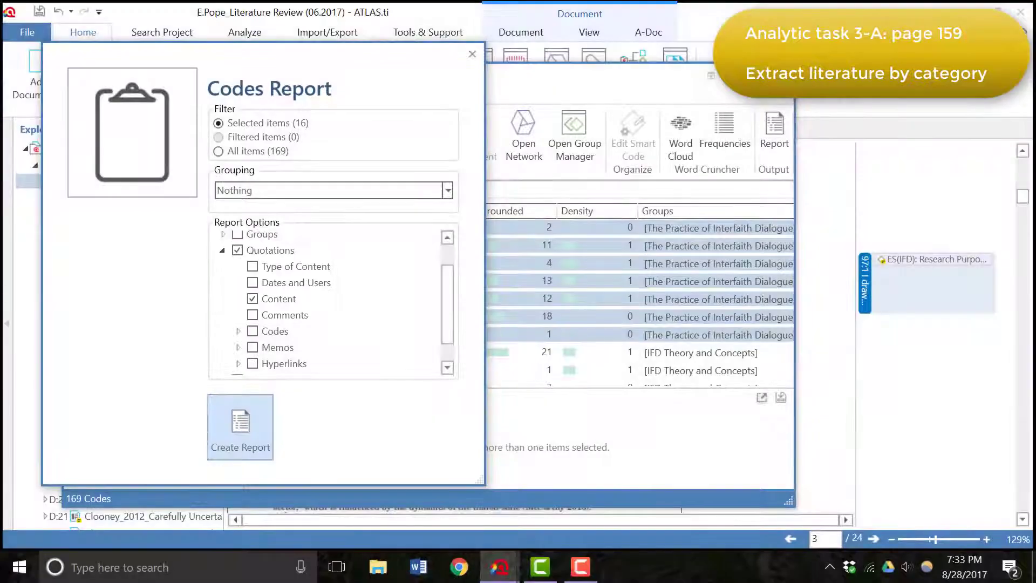
{"action": "key", "text": "Return"}
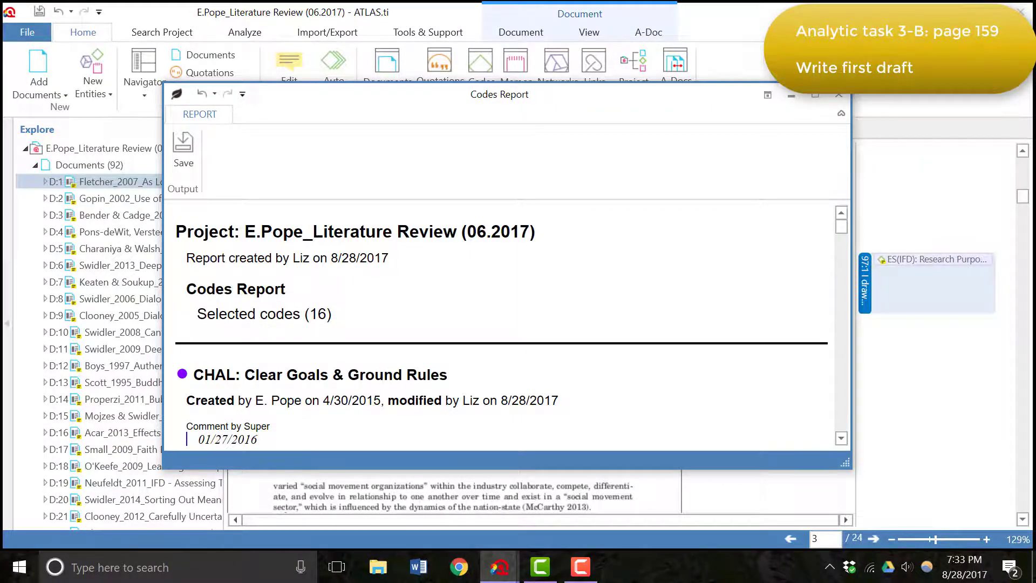
Step: Snap the Codes Report to the left half and show the Word draft beside it
{"action": "key", "text": "super+Left"}
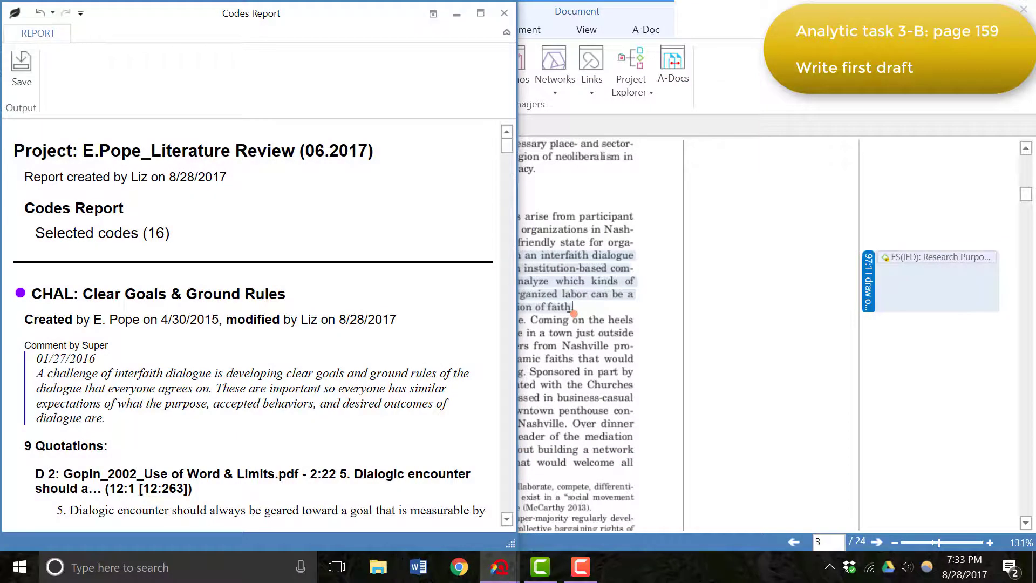
{"action": "left_click", "coordinate": [418, 567]}
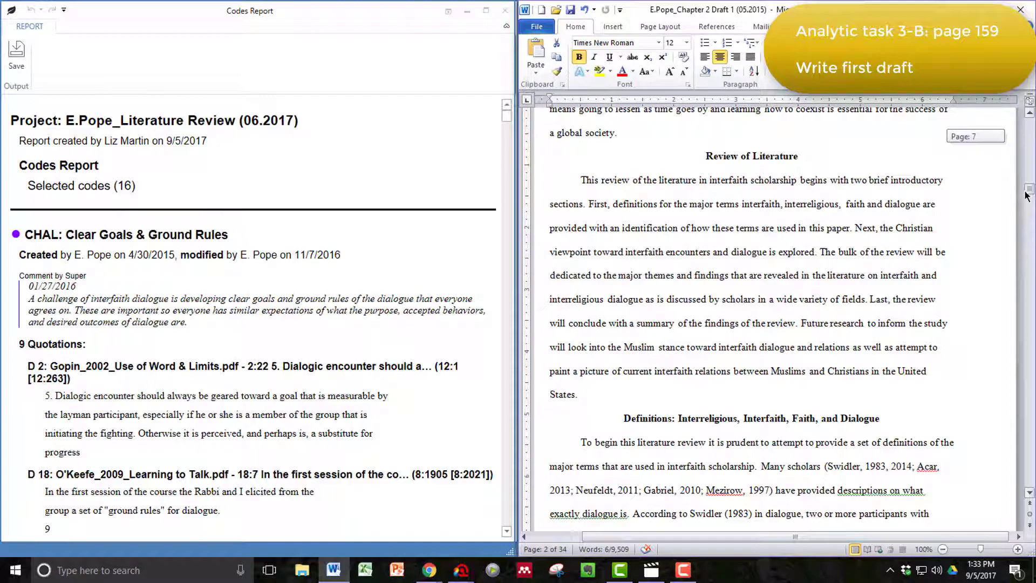
Step: Scroll the Word draft to the 'Challenges Facing Interfaith Dialogue' section on page 16
{"action": "left_click_drag", "start_coordinate": [1026, 196], "coordinate": [1019, 287]}
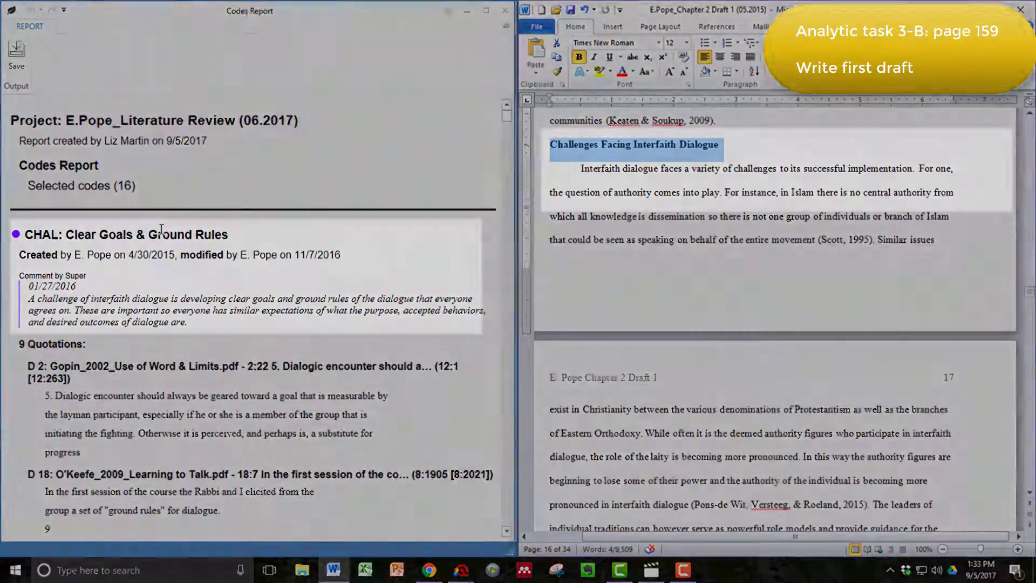